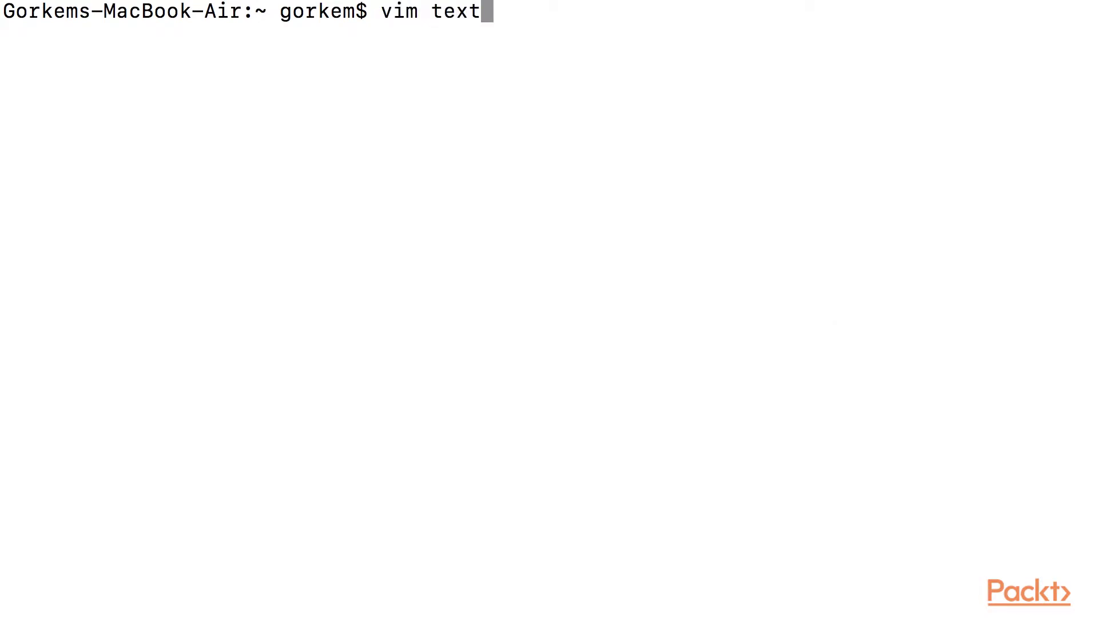
- Run vim text to open the 15-line sample file in Vim
key("Return")
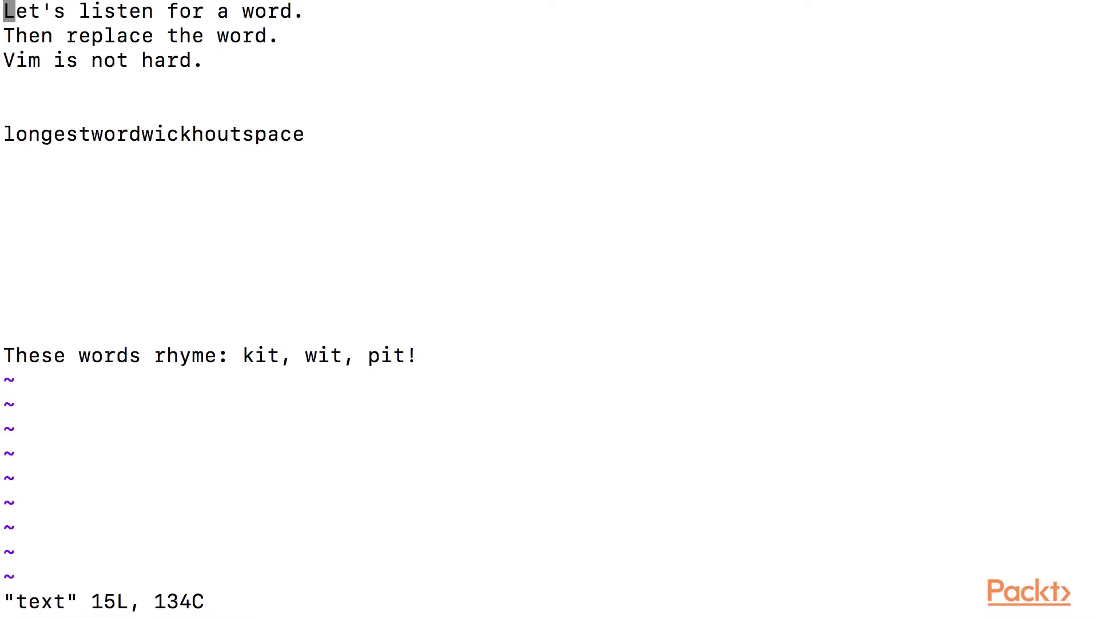
type(":")
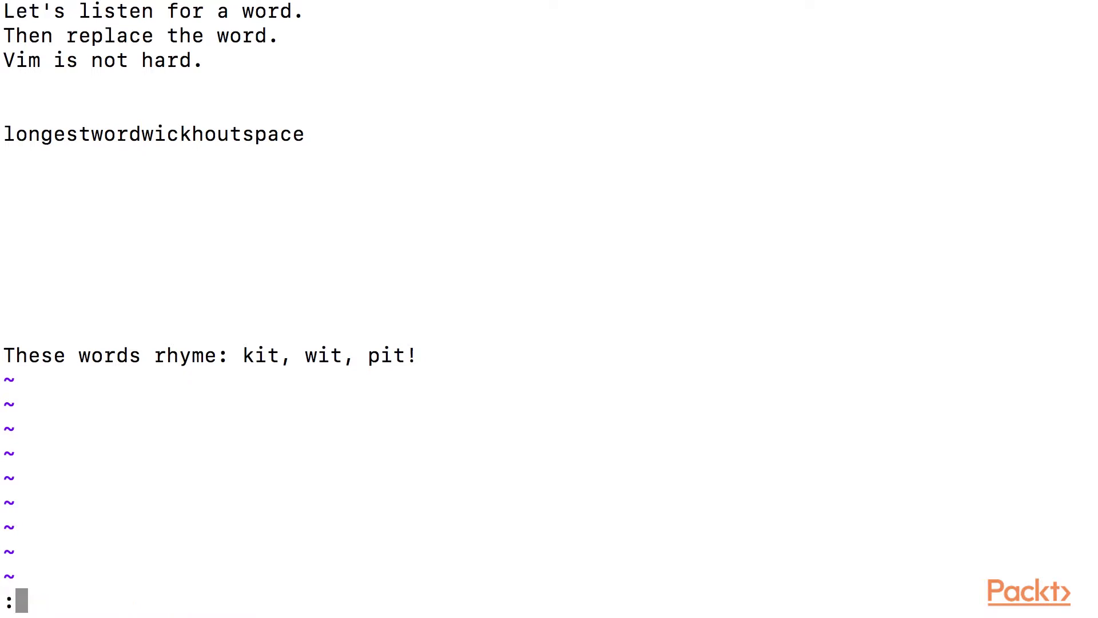
type("%s")
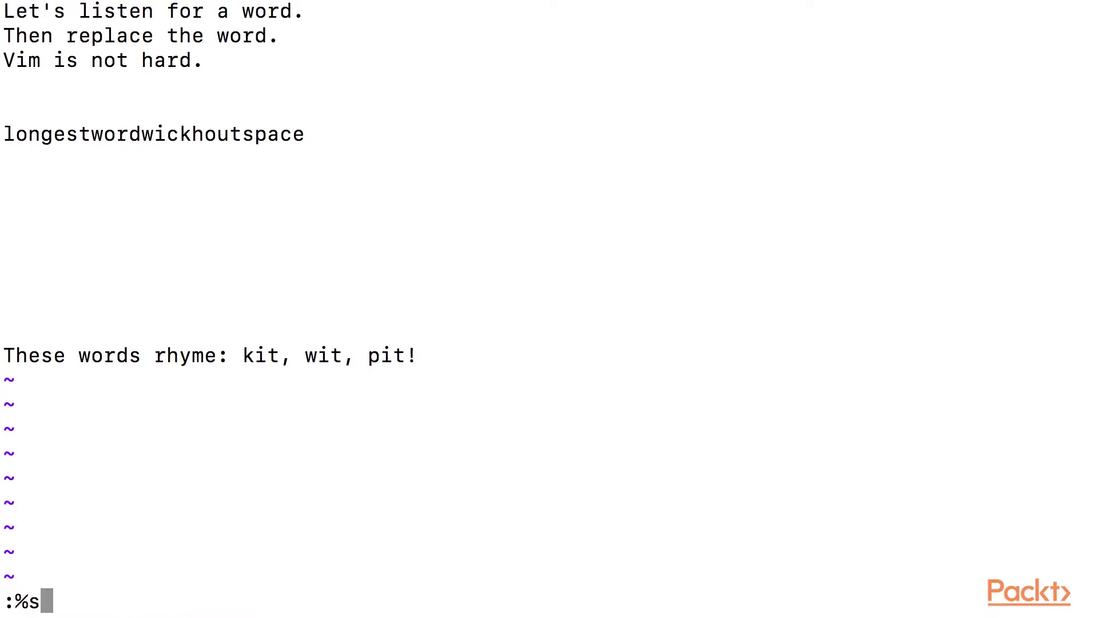
type("/")
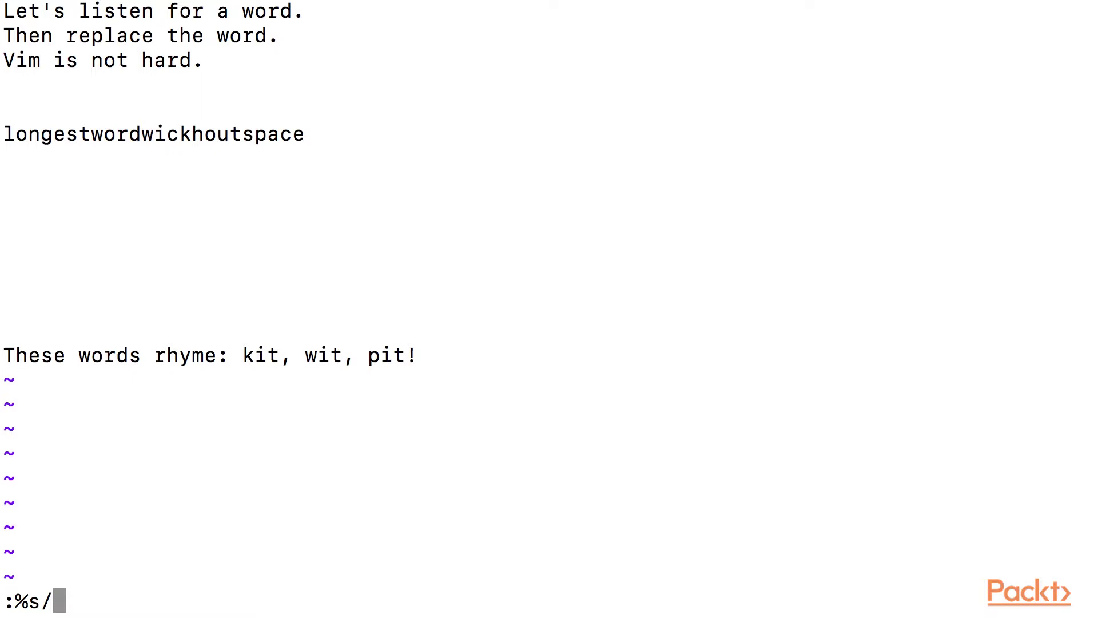
type("searc")
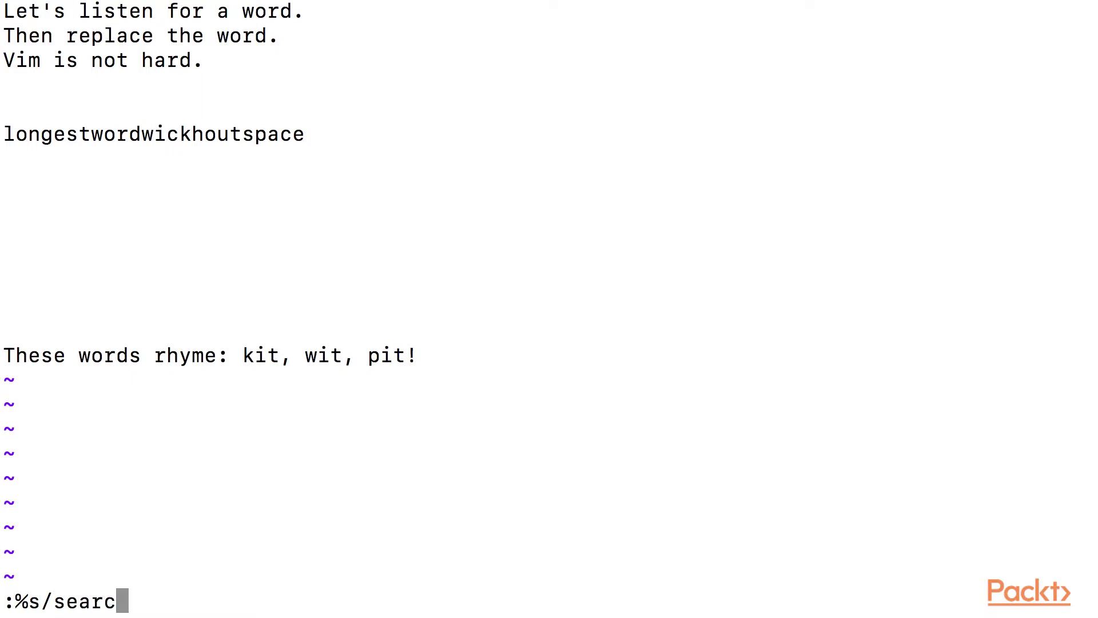
type("h")
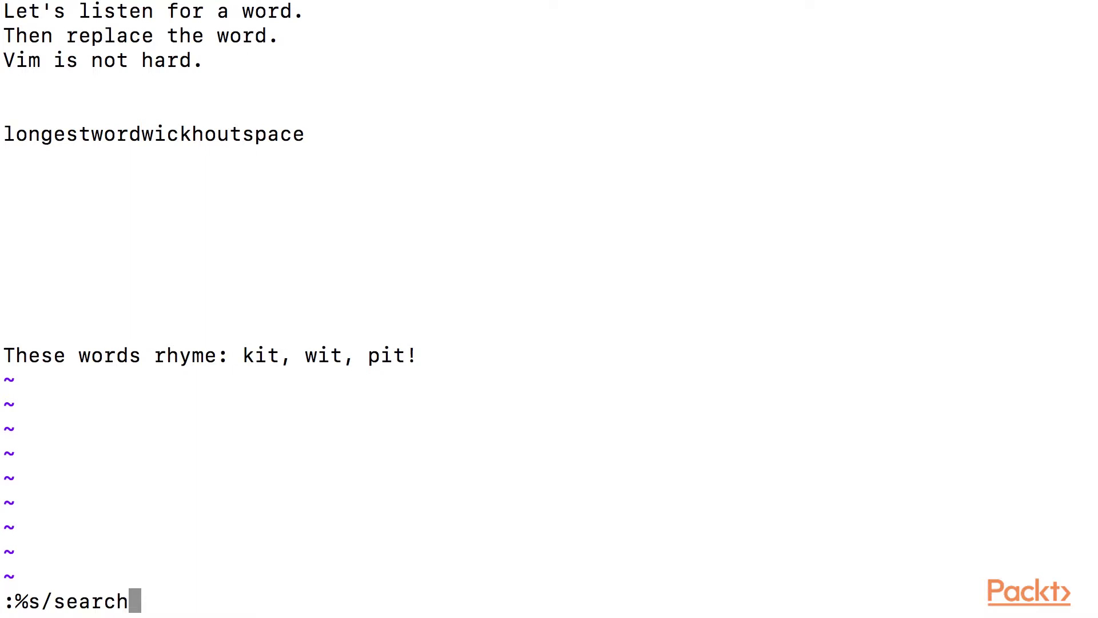
type("/")
type("listen")
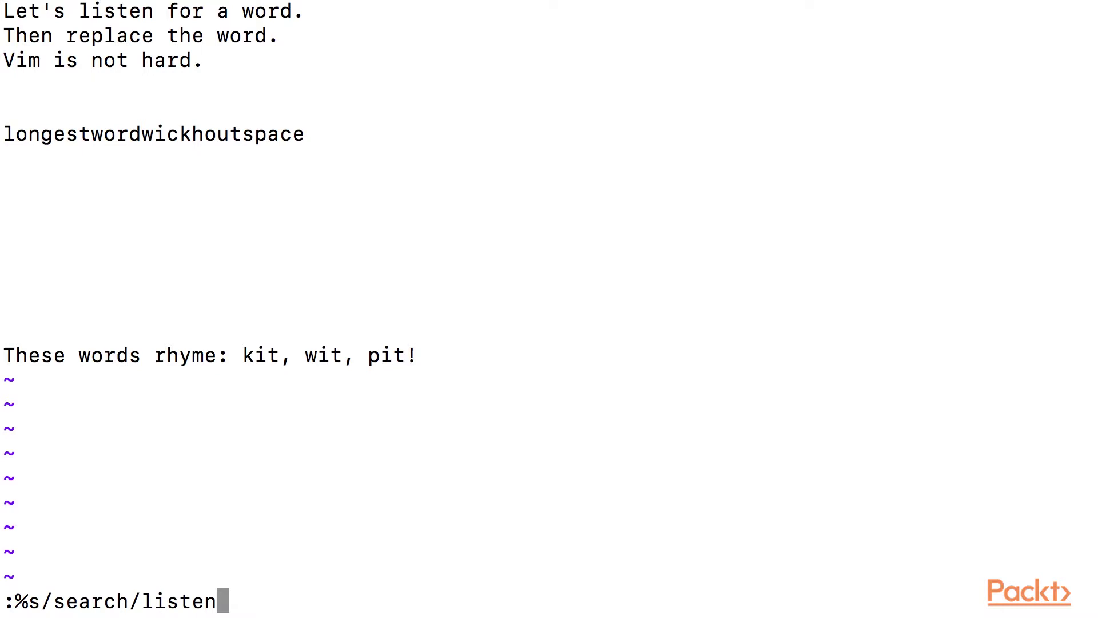
type("/g")
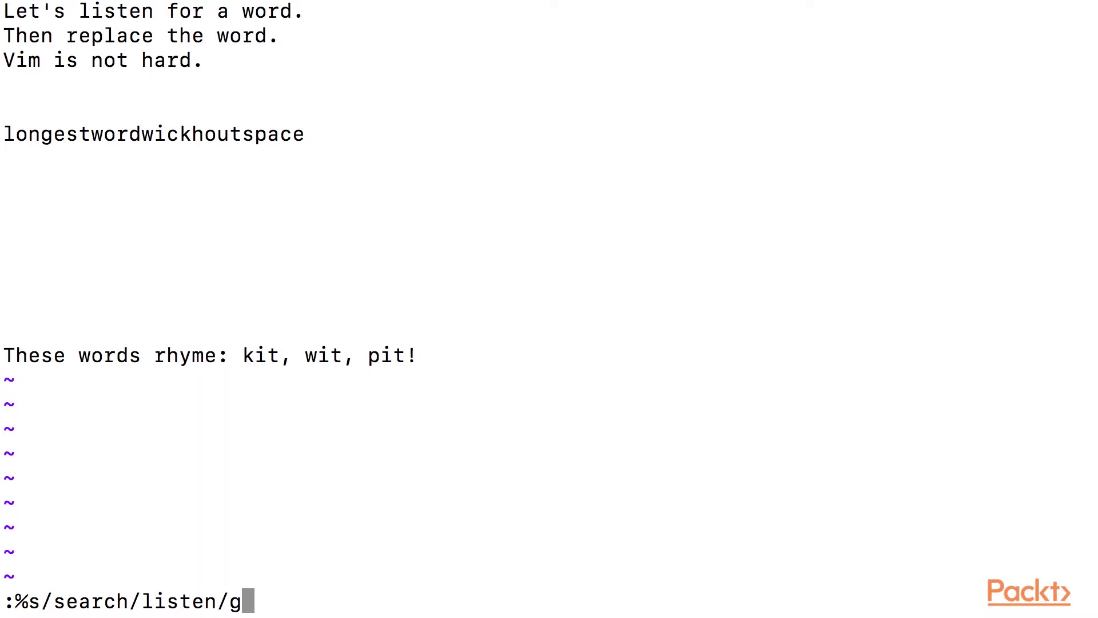
- Substitute search with listen file-wide (:%s/search/listen/g), which reports E486: Pattern not found
key("Return")
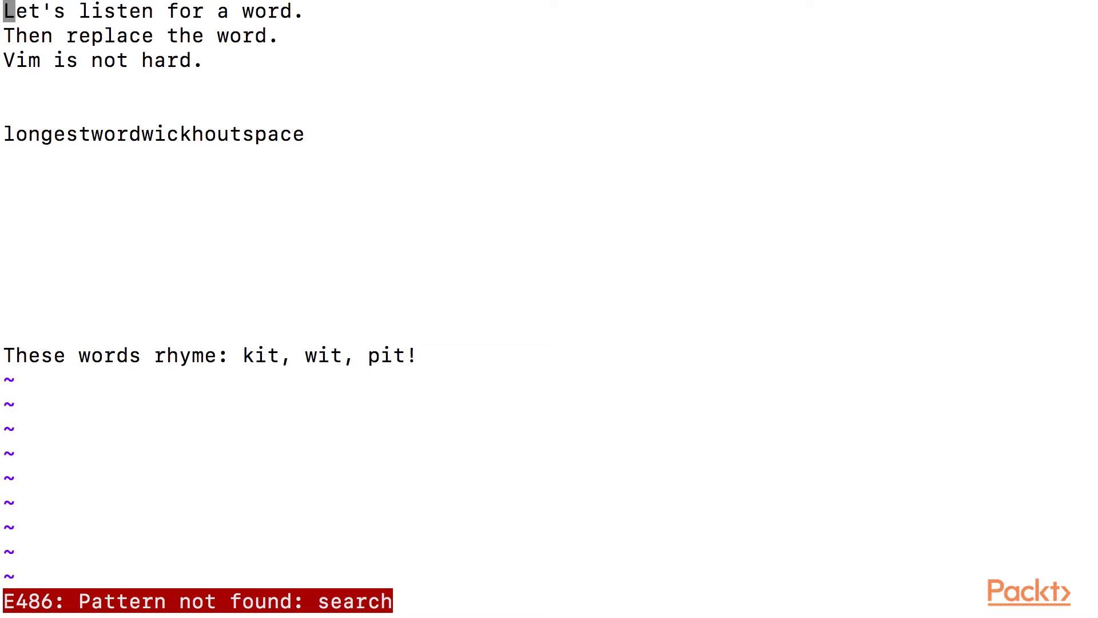
type(":%s/")
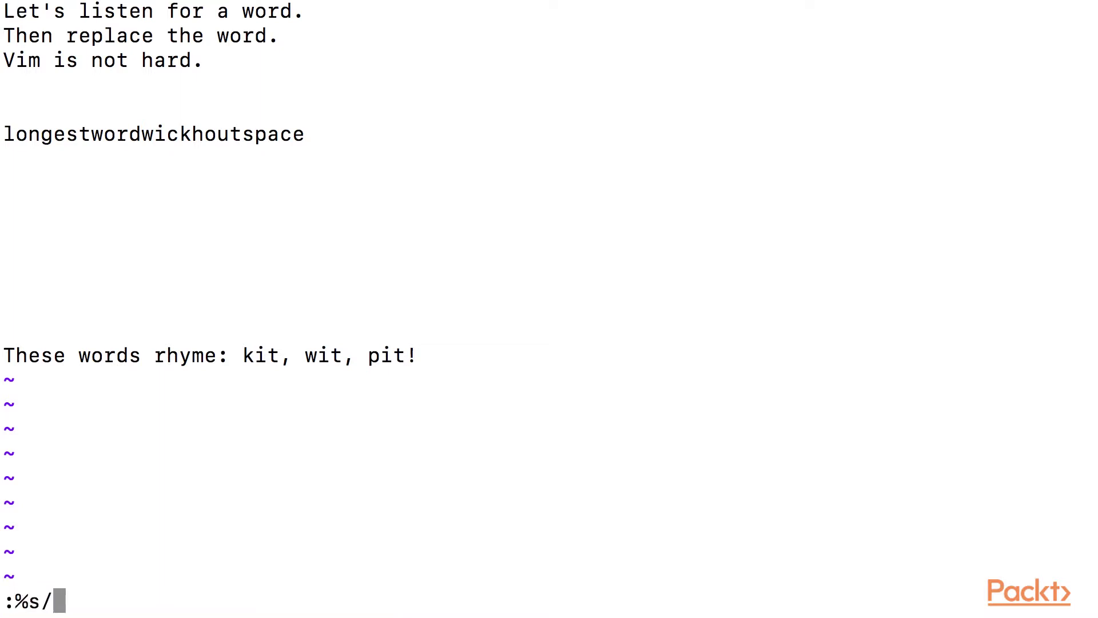
type("listen")
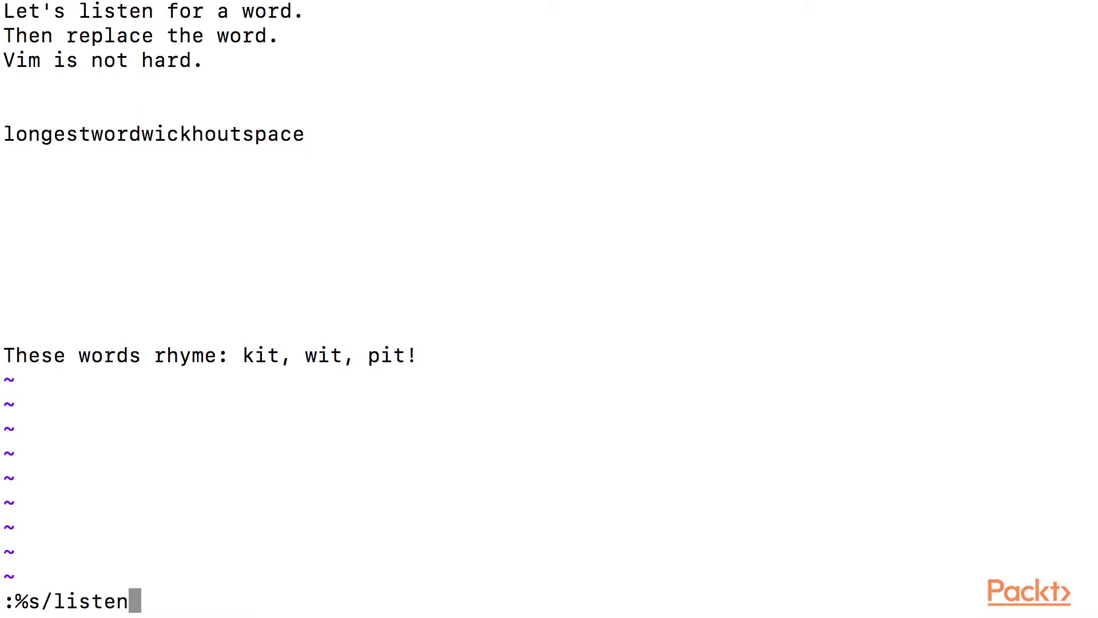
type("/search")
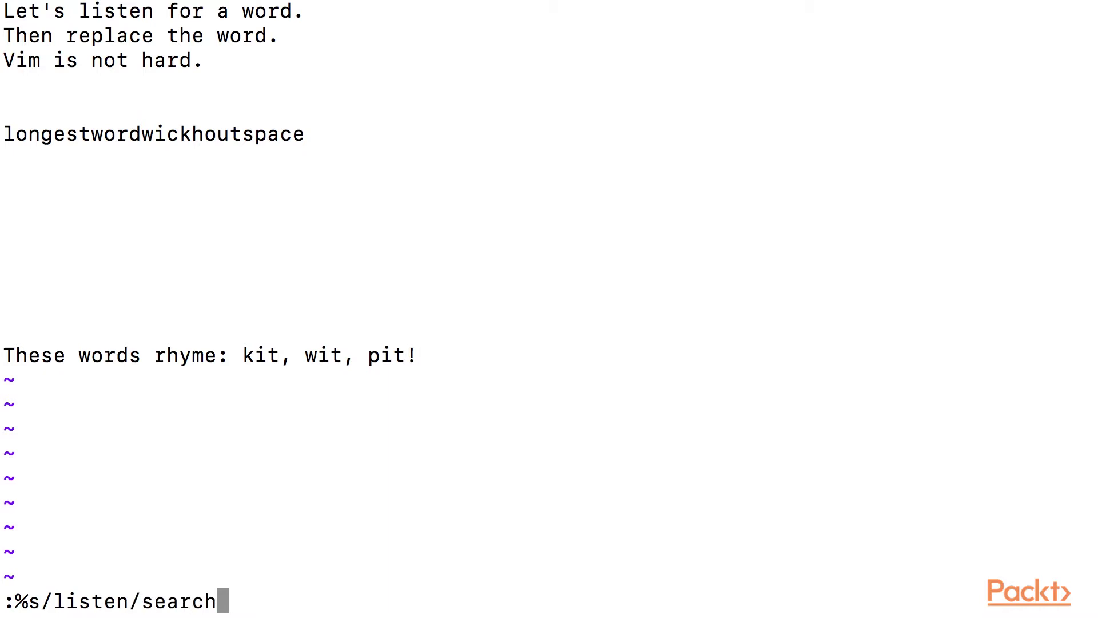
type("/g")
- Substitute listen with search file-wide (:%s/listen/search/g), restoring 'Let's search for a word.'
key("Return")
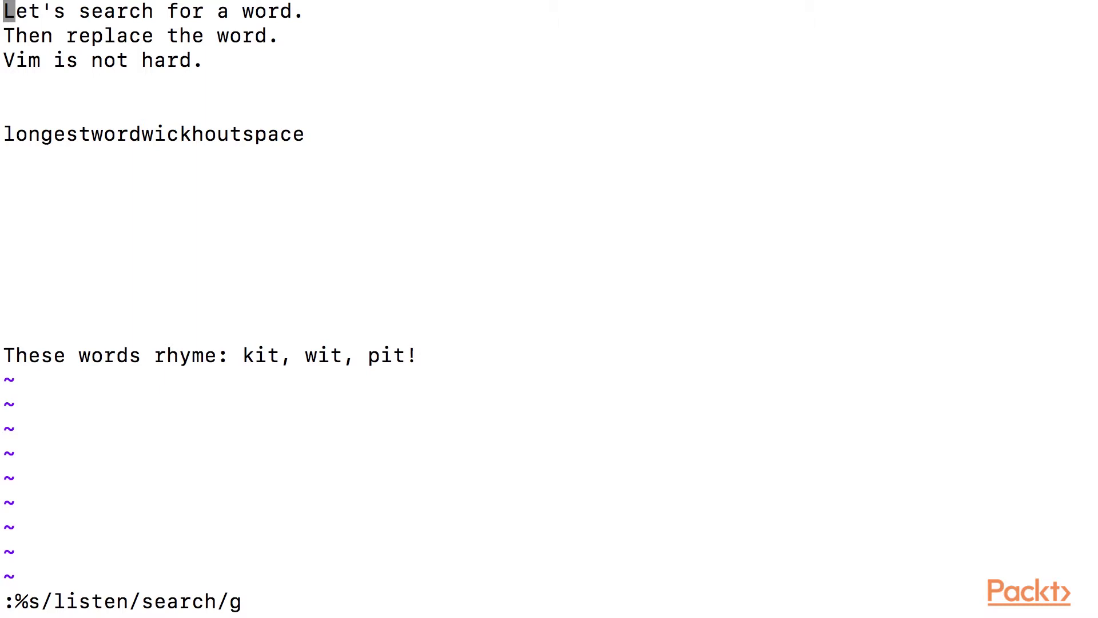
type(":")
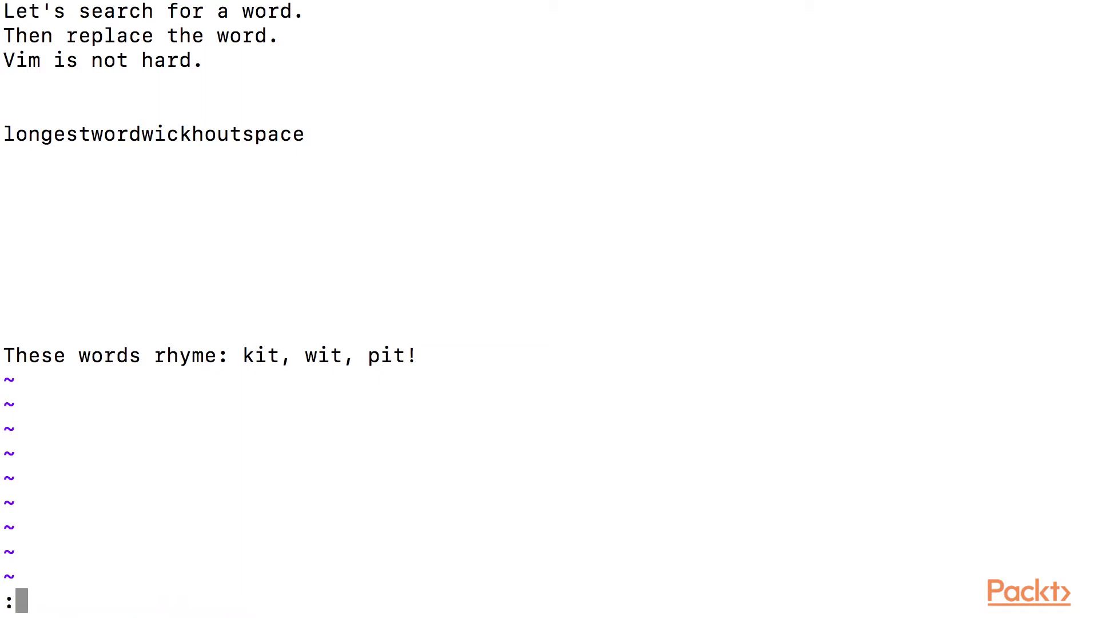
type("%s")
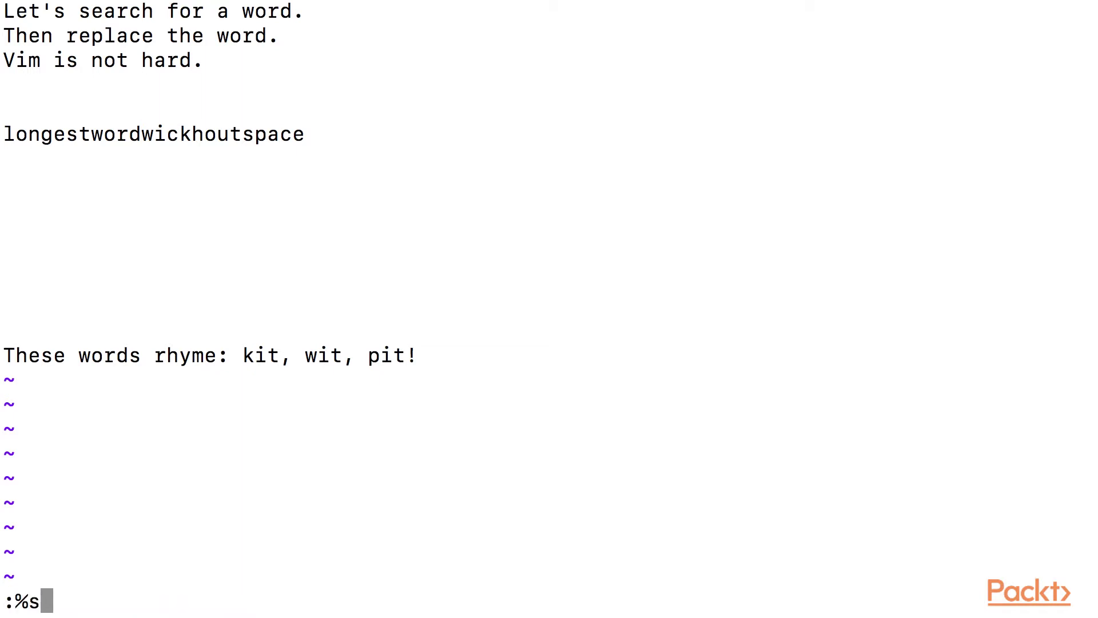
type("/S")
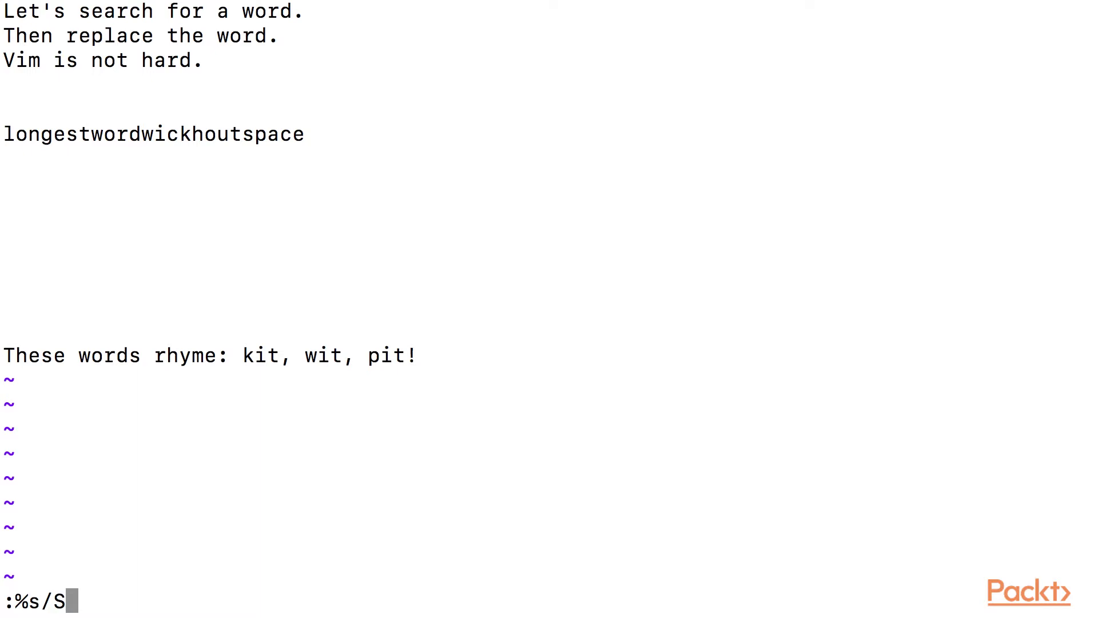
type("EARC")
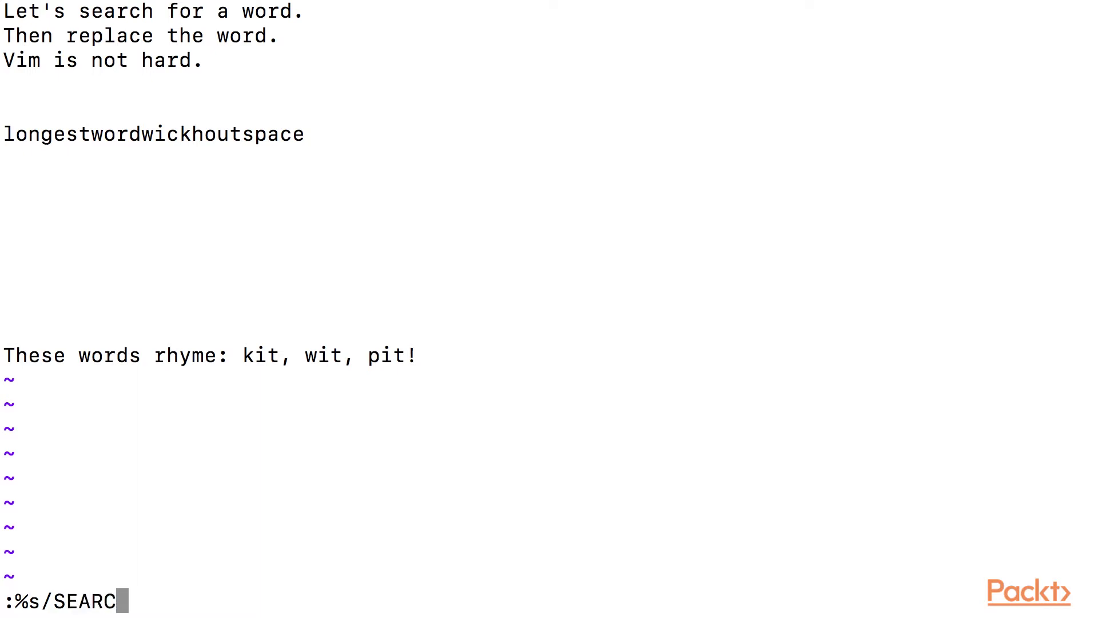
type("H")
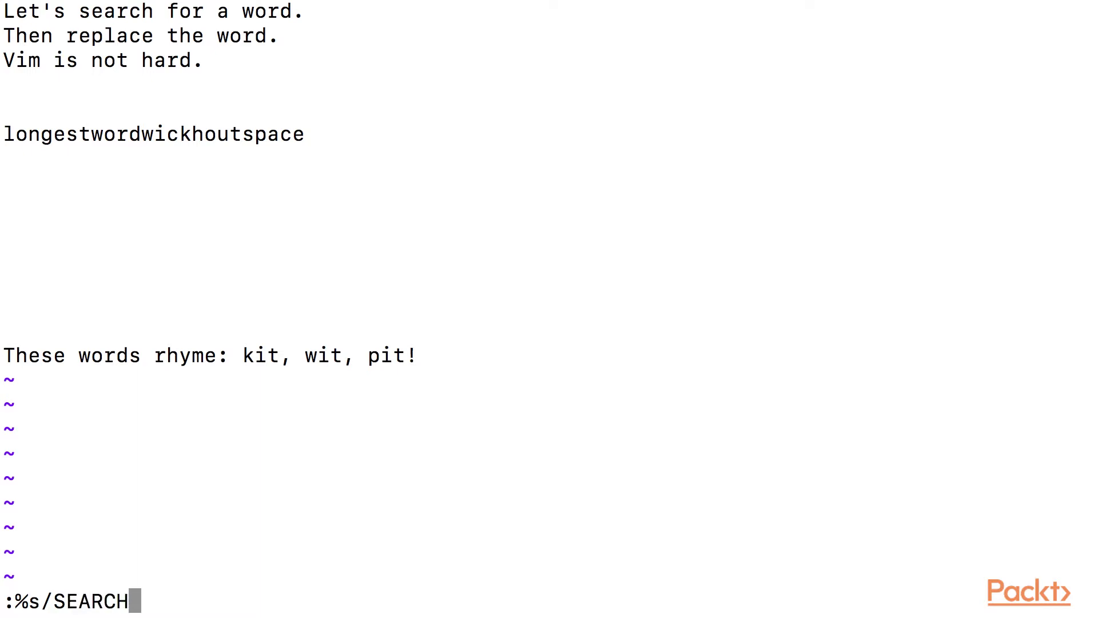
type("/")
type("li")
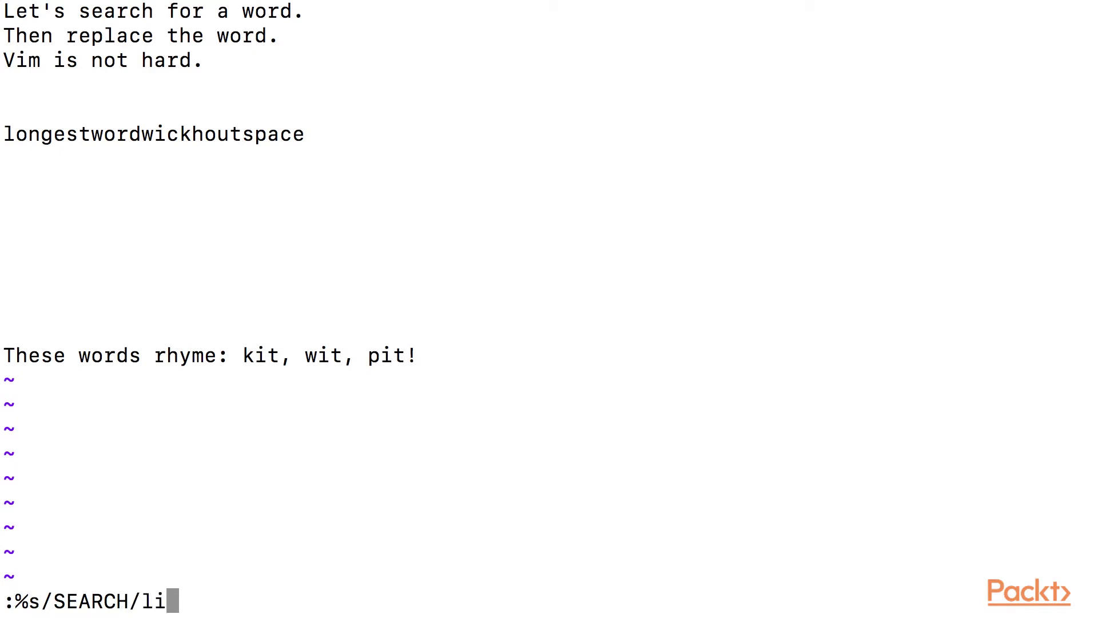
type("sten")
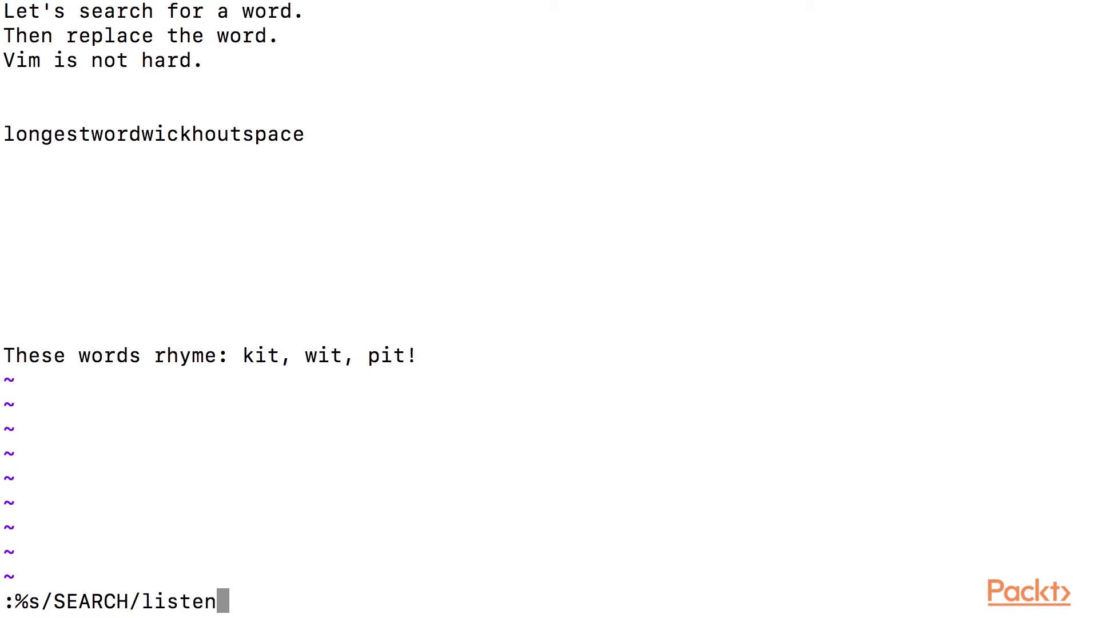
type("/")
type("gi")
- Substitute SEARCH with listen case-insensitively file-wide (:%s/SEARCH/listen/gi)
key("Return")
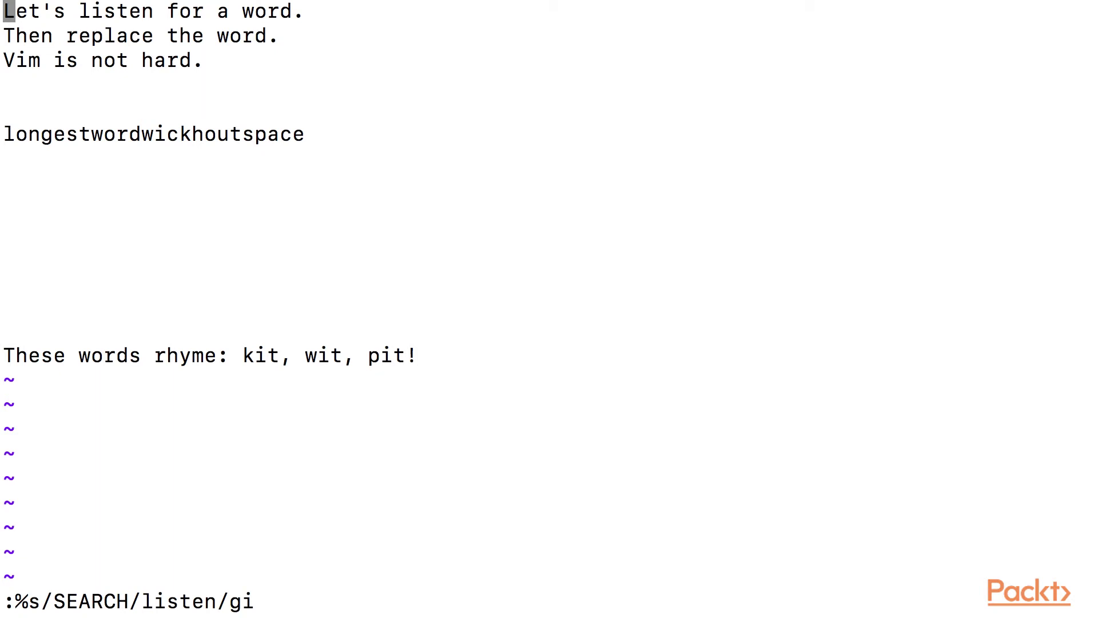
type(":%s/")
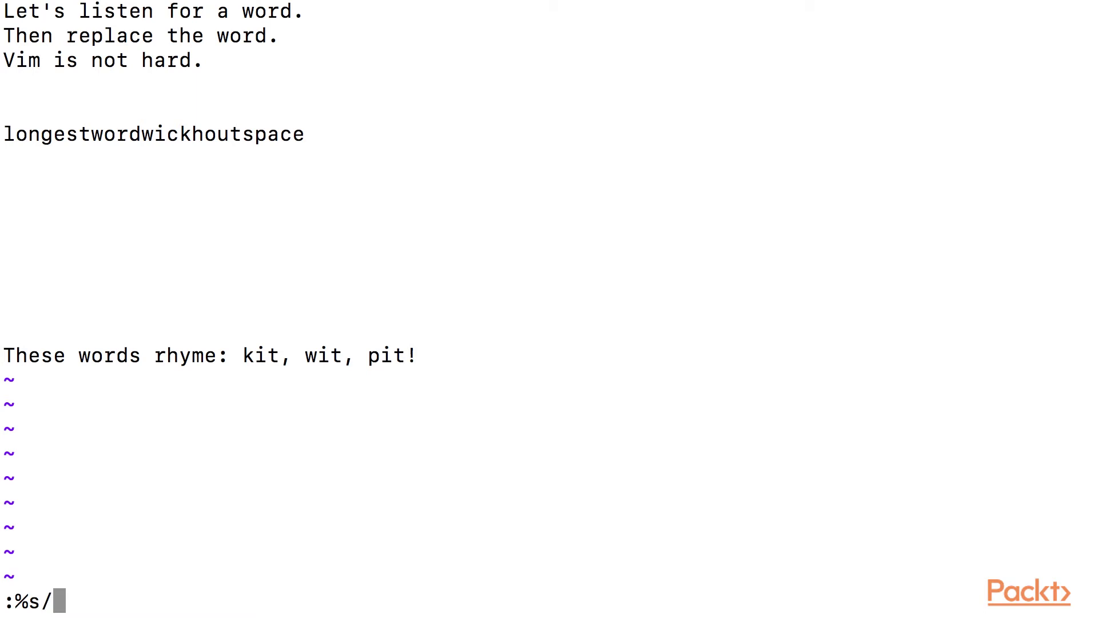
type("it/")
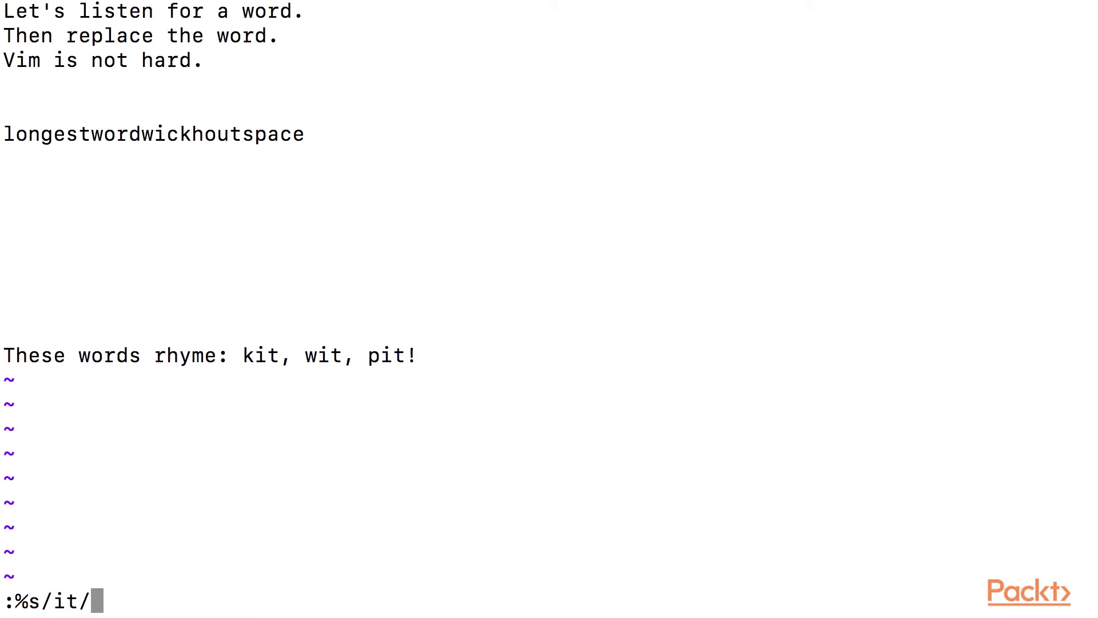
type("ick/")
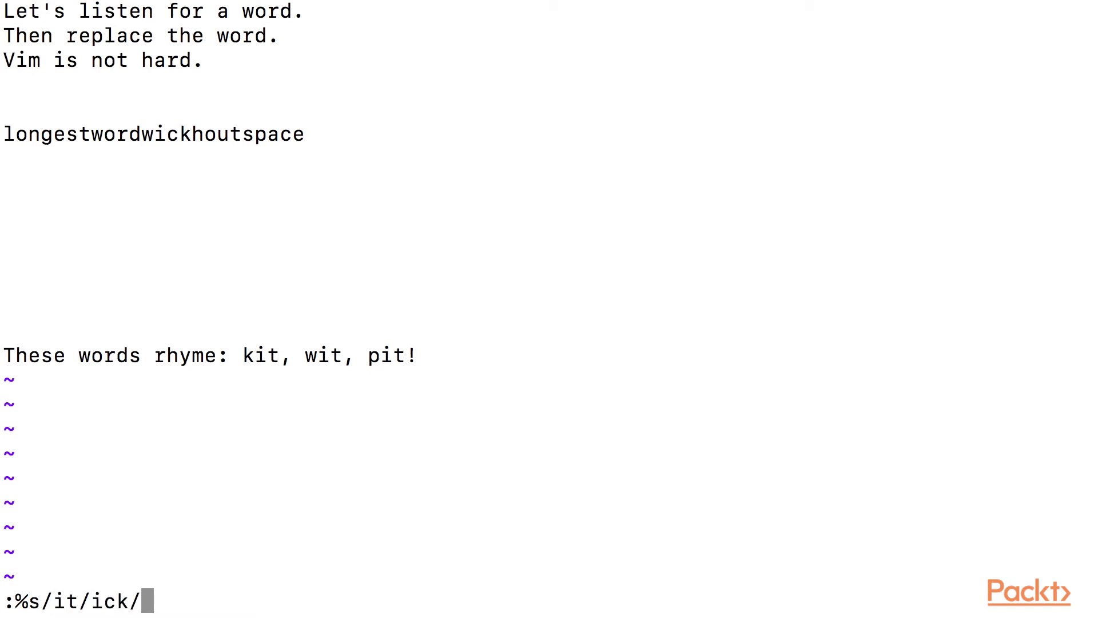
type("g")
- Substitute 'it' with 'ick' file-wide, making the rhyming line 'kick, wick, pick!'
key("Return")
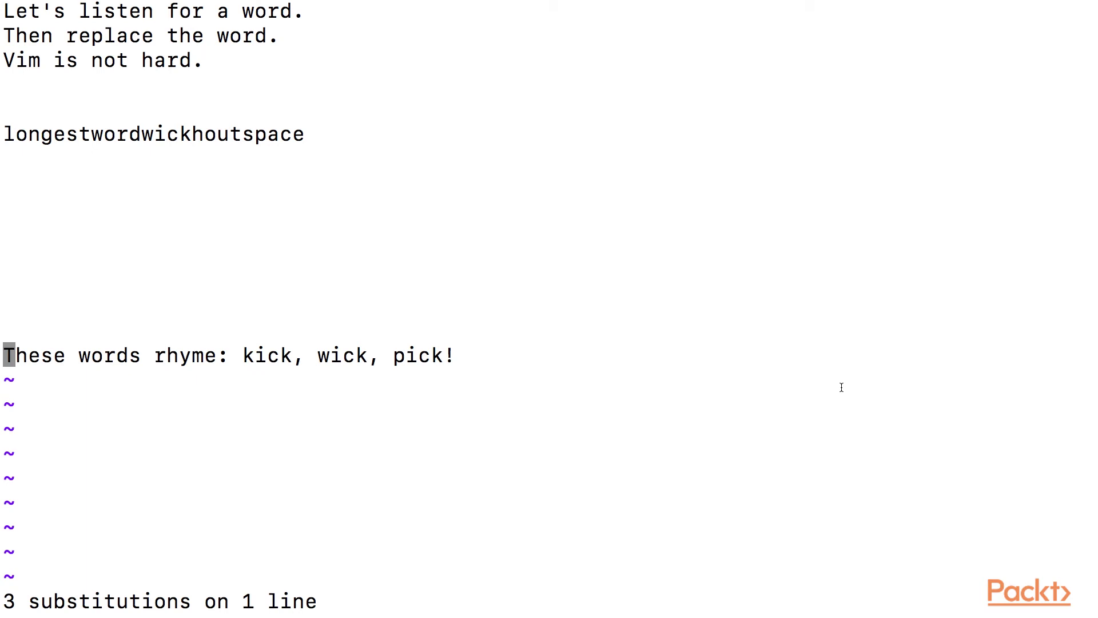
type(":")
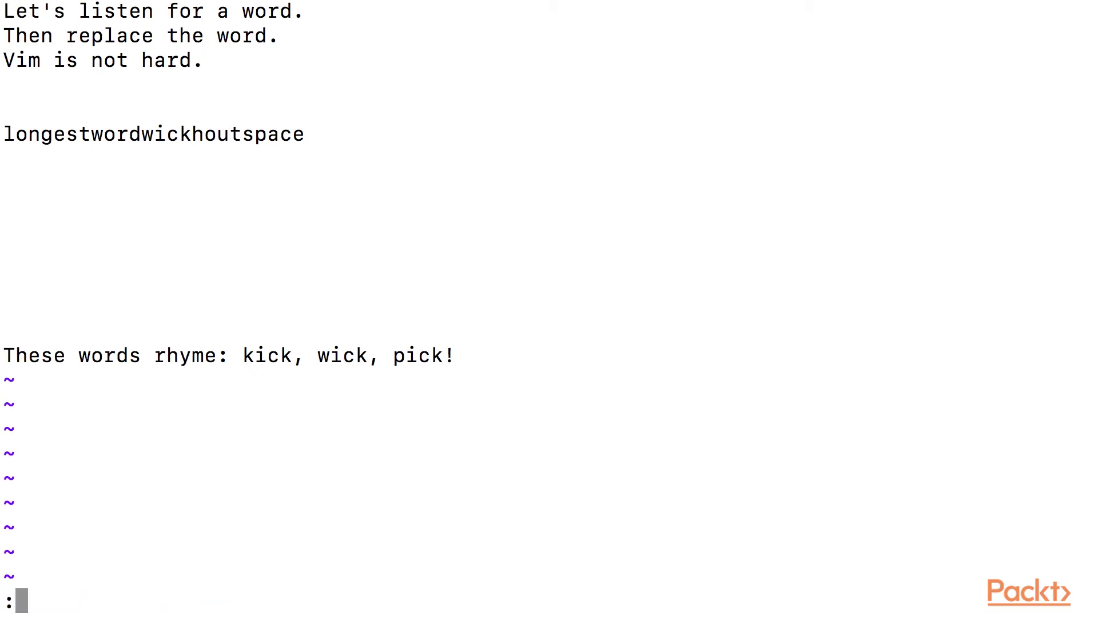
type("%s/")
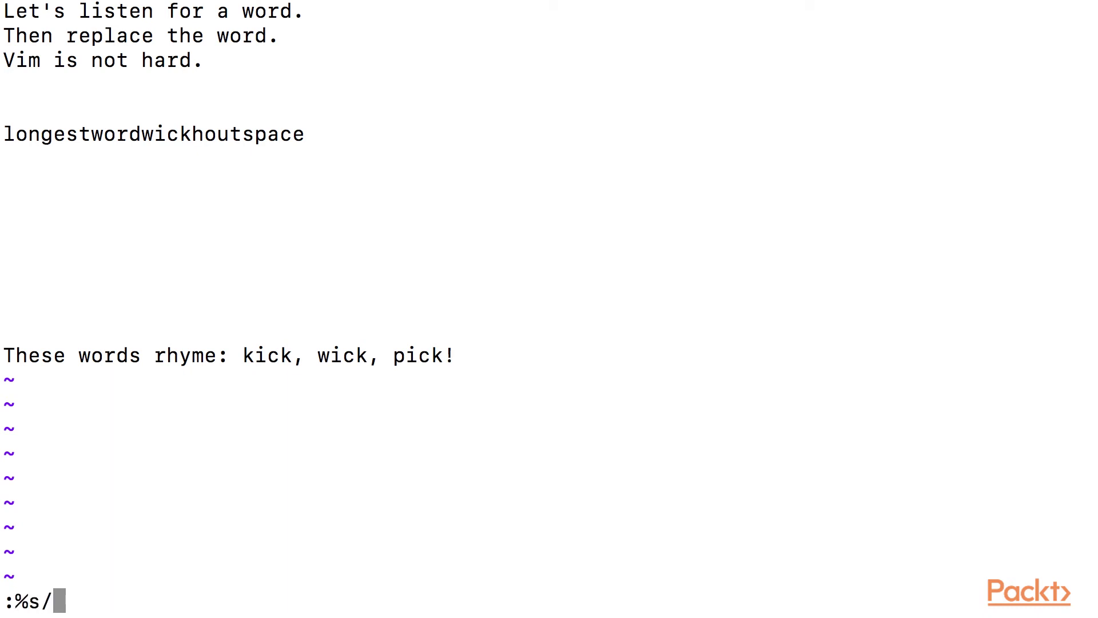
type("\\")
type("./")
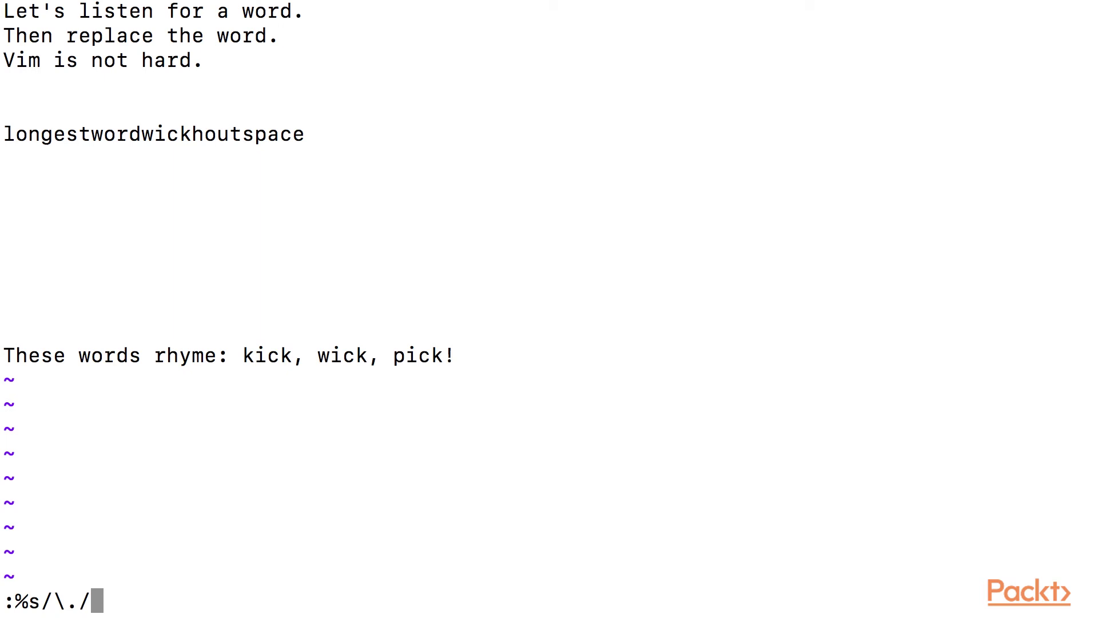
type("{")
- Substitute escaped periods with '{' (:%s/\./{), changing three sentence endings
key("Return")
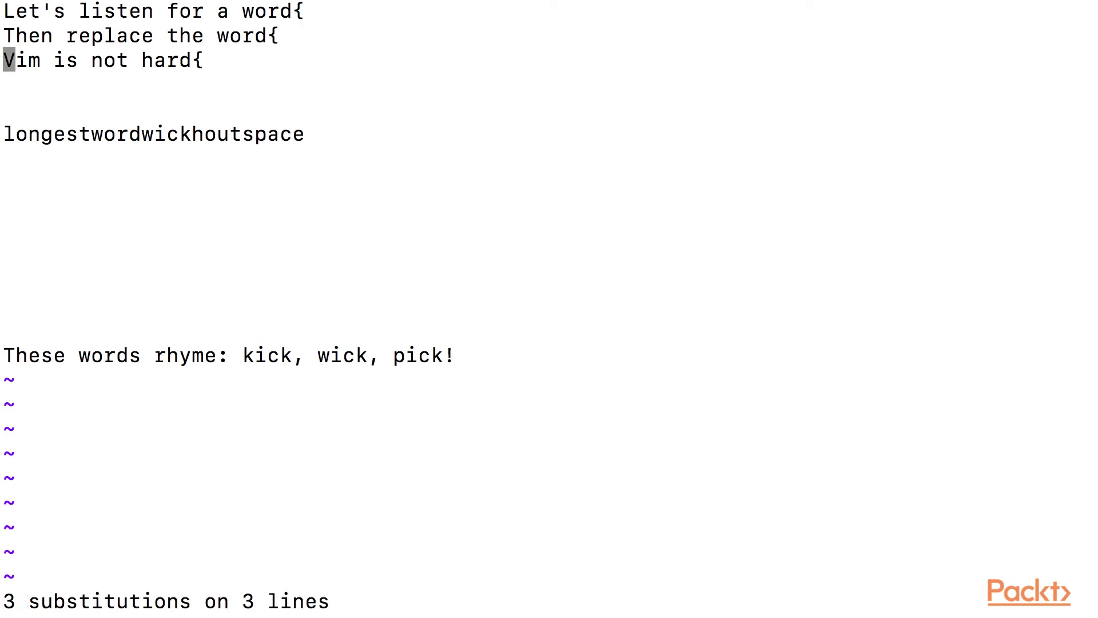